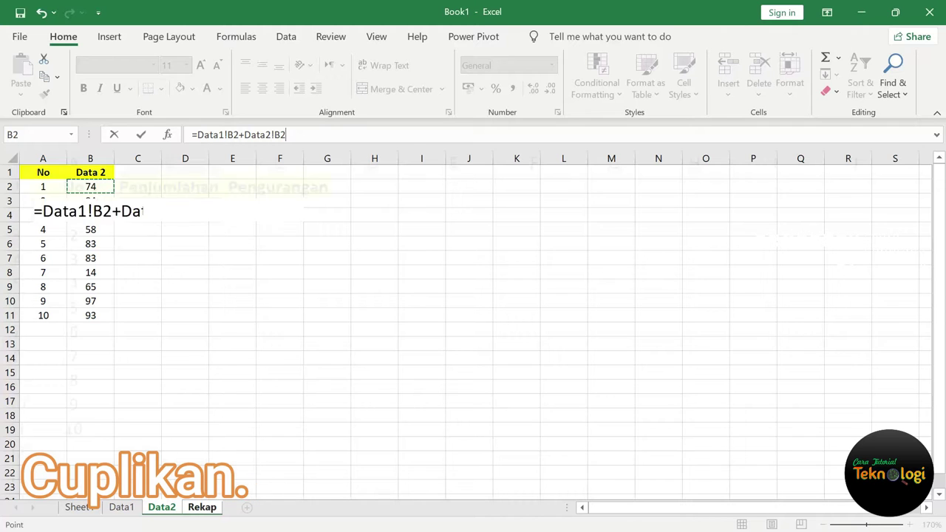
Step: Commit the Rekap formula =Data1!B2+Data2!B2 and check it in cell B2
{"action": "key", "text": "Return"}
{"action": "left_click", "coordinate": [198, 214]}
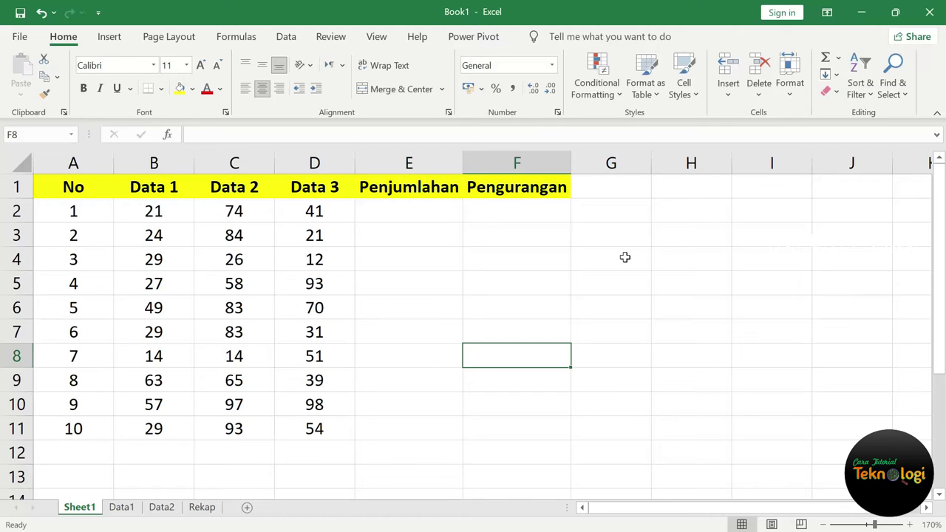
Step: Enter =B2+C2+D2 in E2 to total the row's three data values, giving 136
{"action": "left_click", "coordinate": [402, 212]}
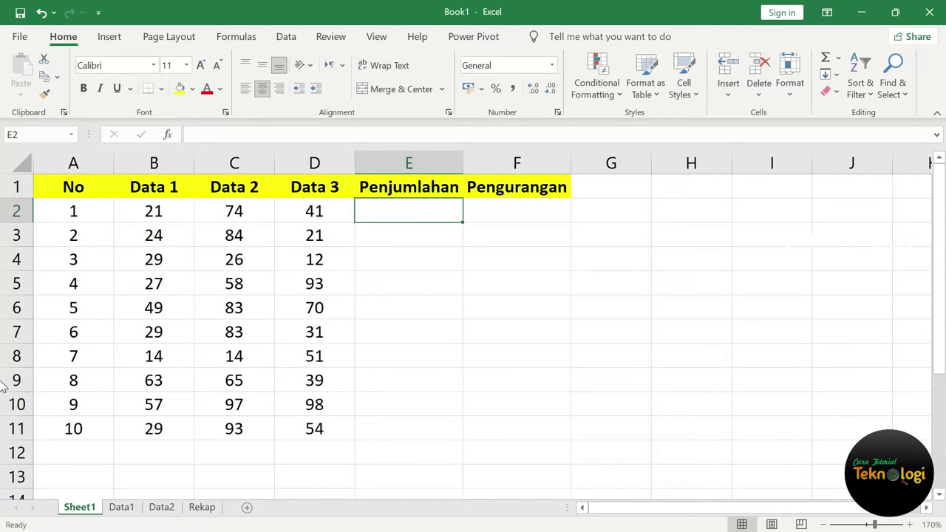
{"action": "type", "text": "="}
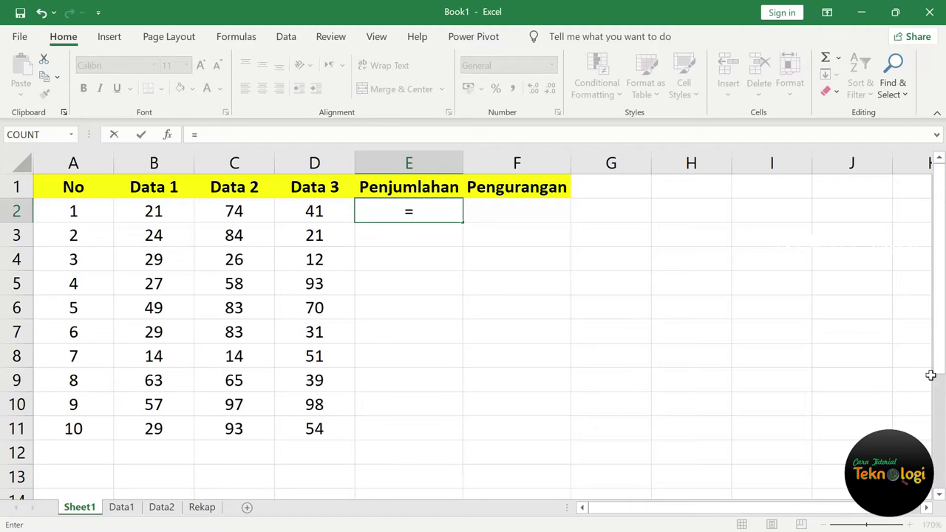
{"action": "left_click", "coordinate": [149, 212]}
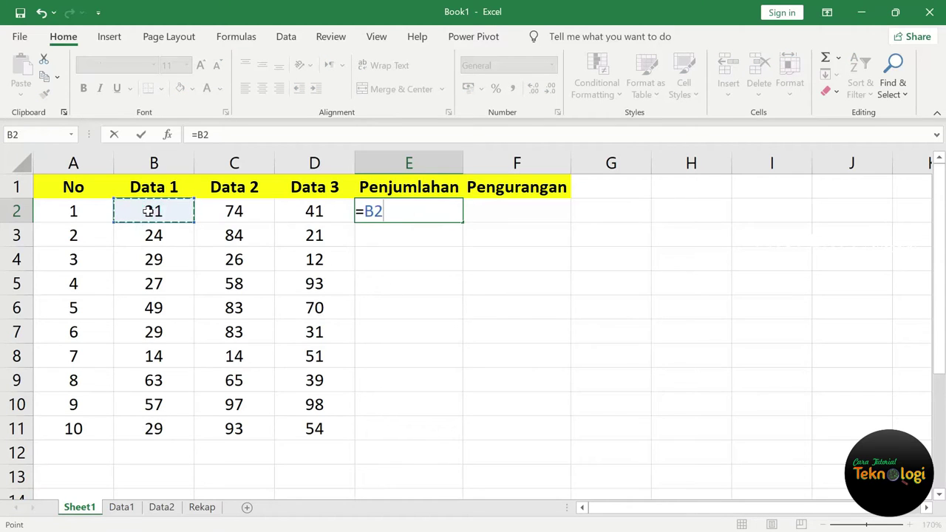
{"action": "type", "text": "+"}
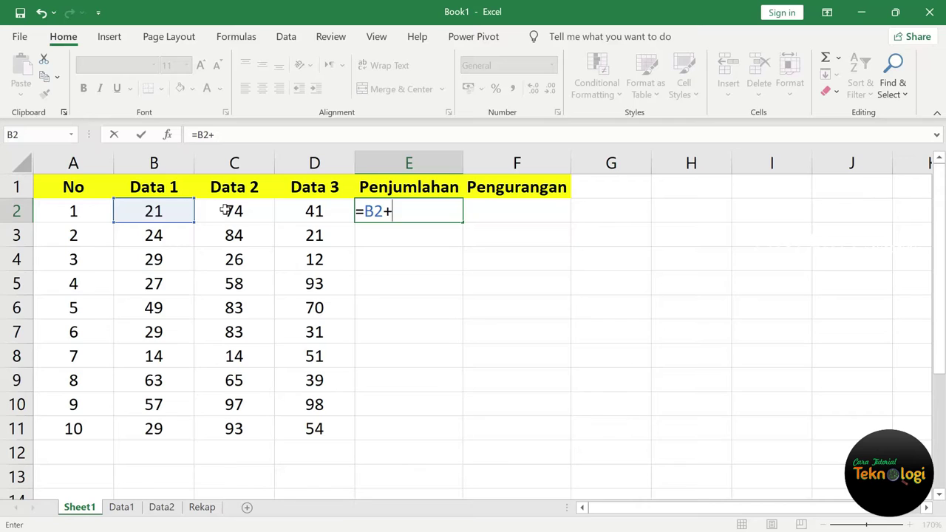
{"action": "left_click", "coordinate": [236, 211]}
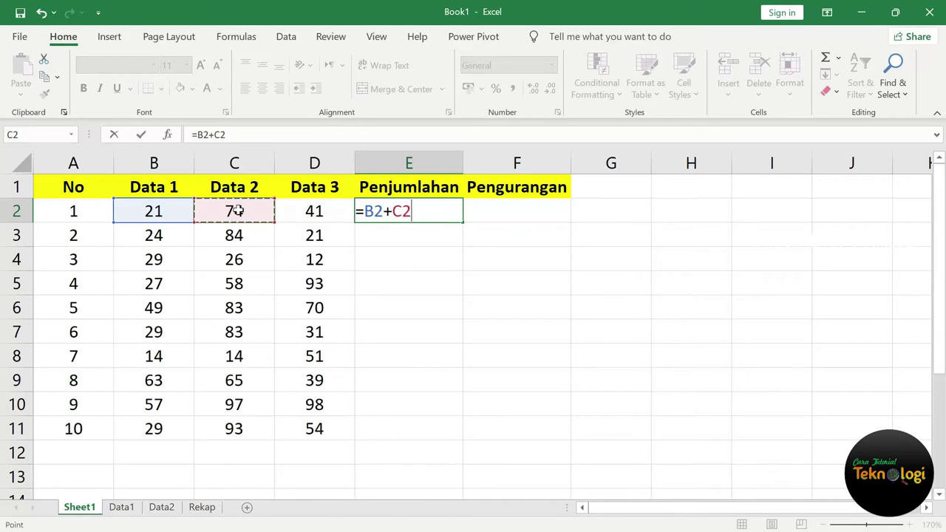
{"action": "type", "text": "+"}
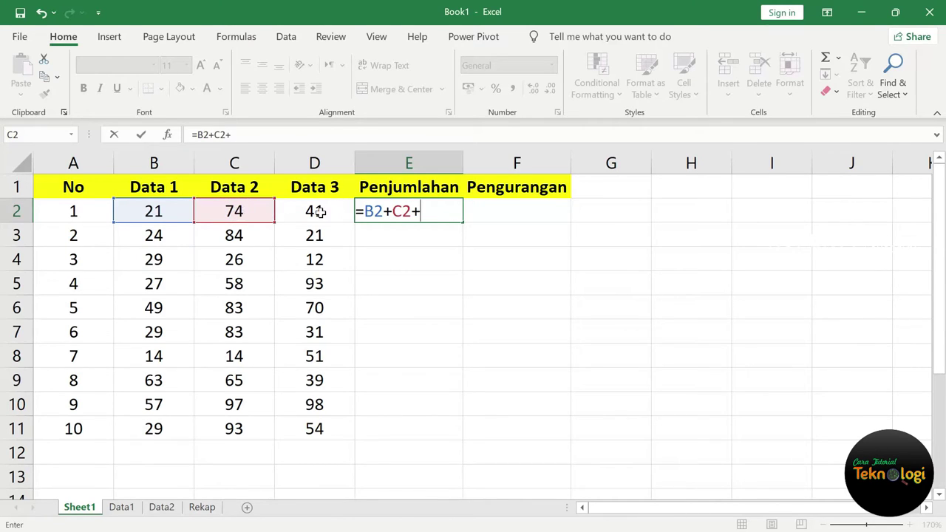
{"action": "left_click", "coordinate": [318, 212]}
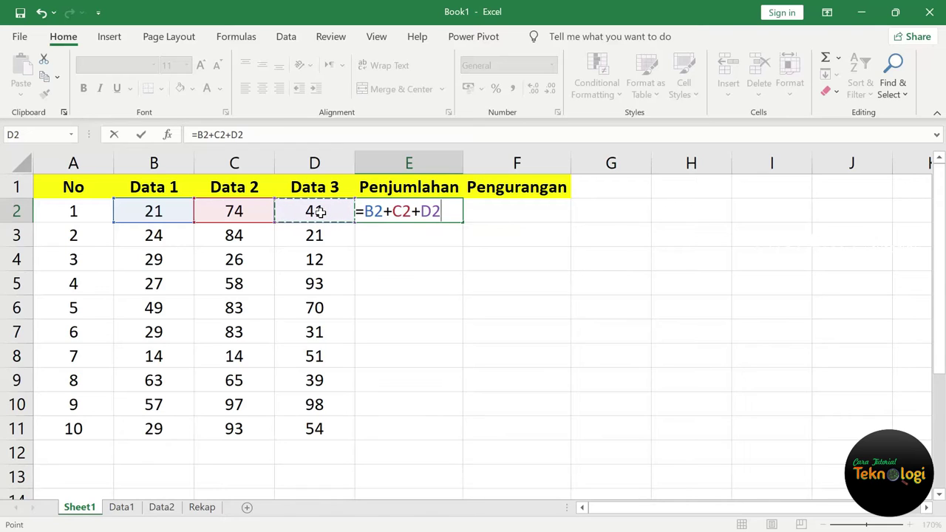
{"action": "key", "text": "Return"}
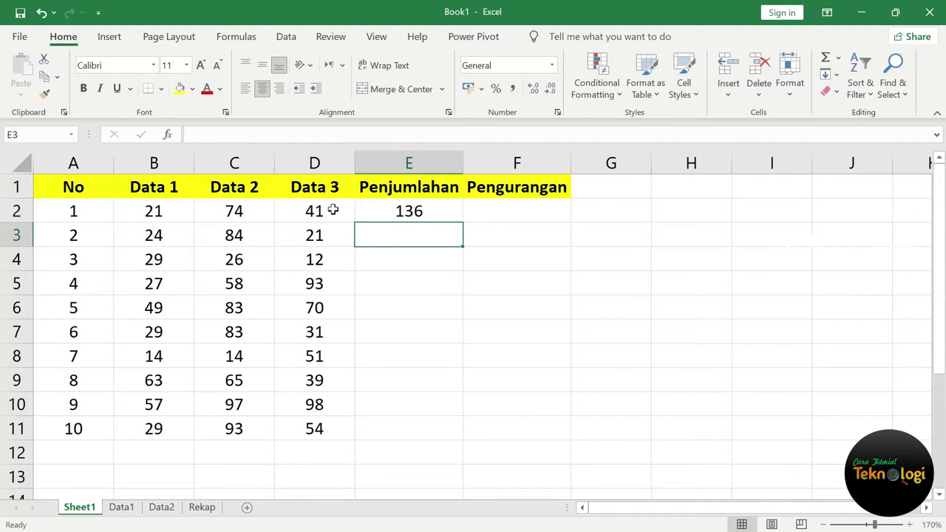
Step: Fill the E2 sum formula down through E11, giving totals from 136 to 176
{"action": "left_click", "coordinate": [402, 211]}
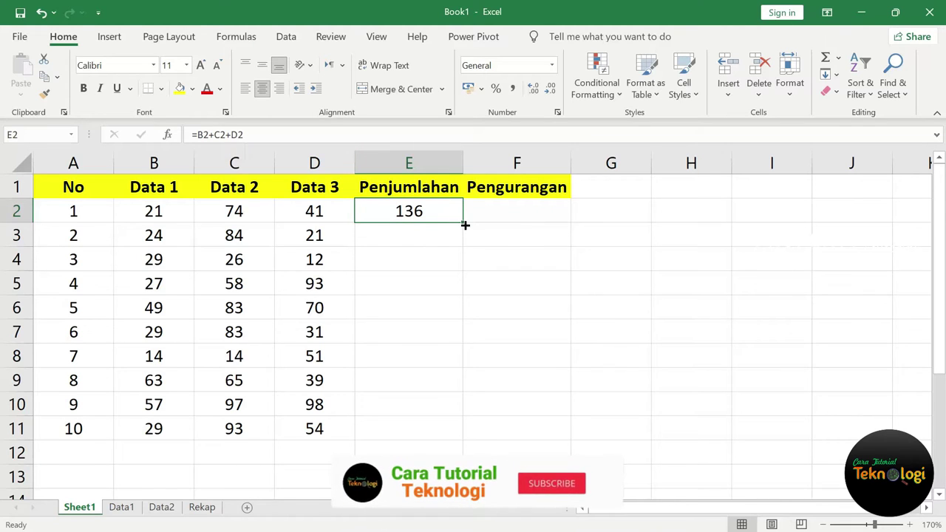
{"action": "left_click_drag", "start_coordinate": [465, 225], "coordinate": [462, 444]}
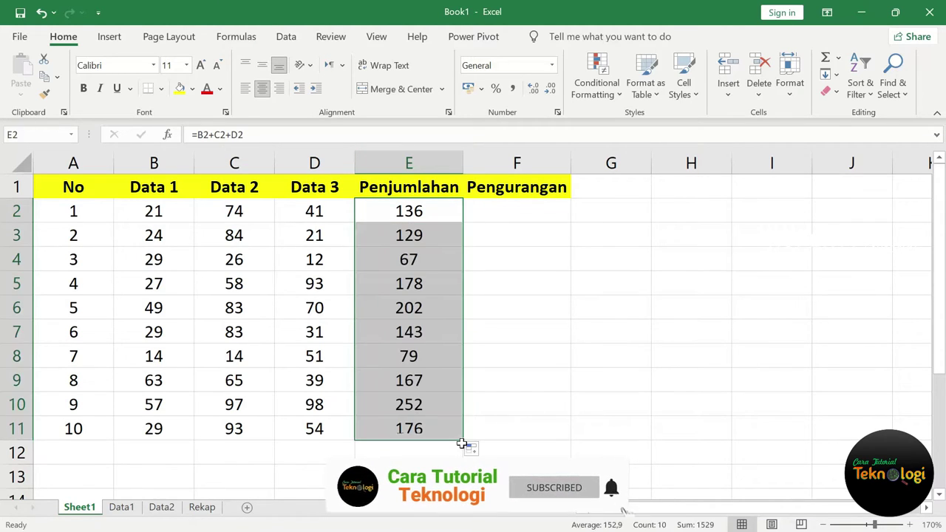
{"action": "left_click", "coordinate": [590, 400]}
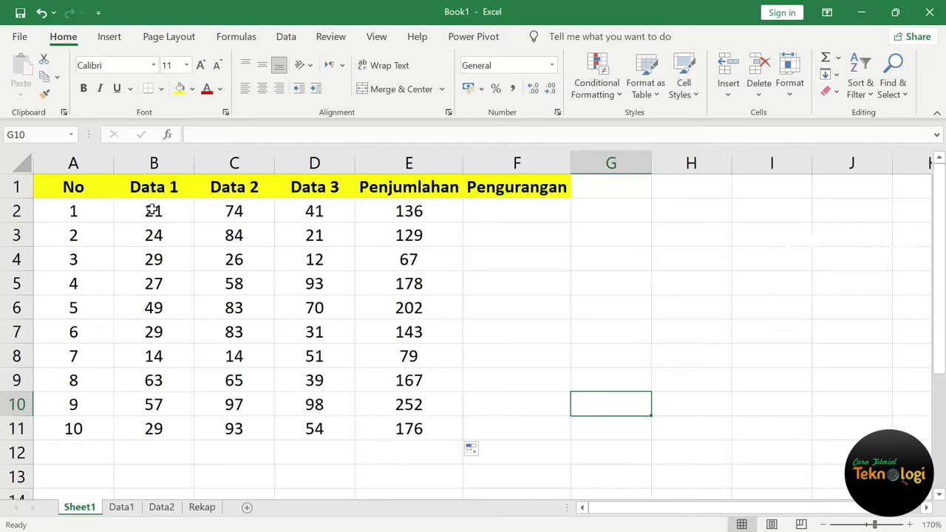
Step: AutoSum the Data 1 values B2:B11, placing the total 342 in B12
{"action": "left_click_drag", "start_coordinate": [151, 210], "coordinate": [156, 433]}
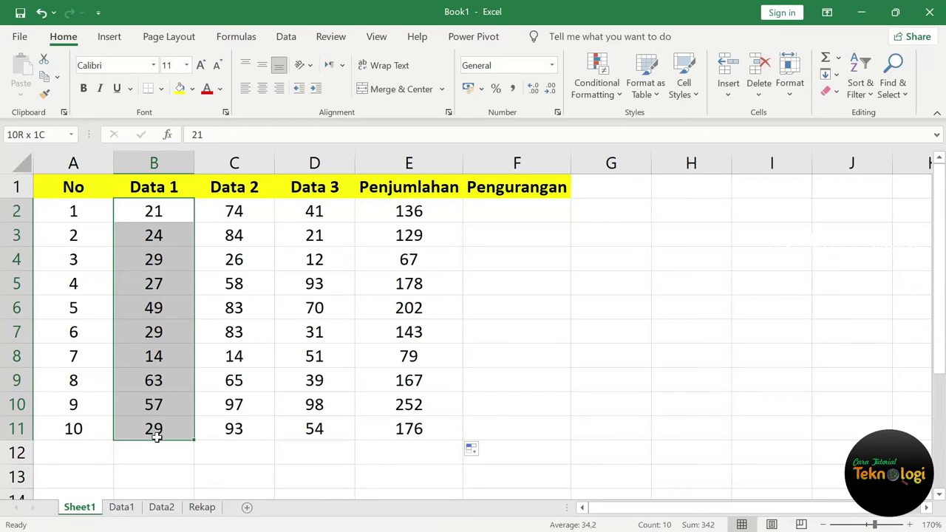
{"action": "left_click_drag", "start_coordinate": [156, 437], "coordinate": [156, 437]}
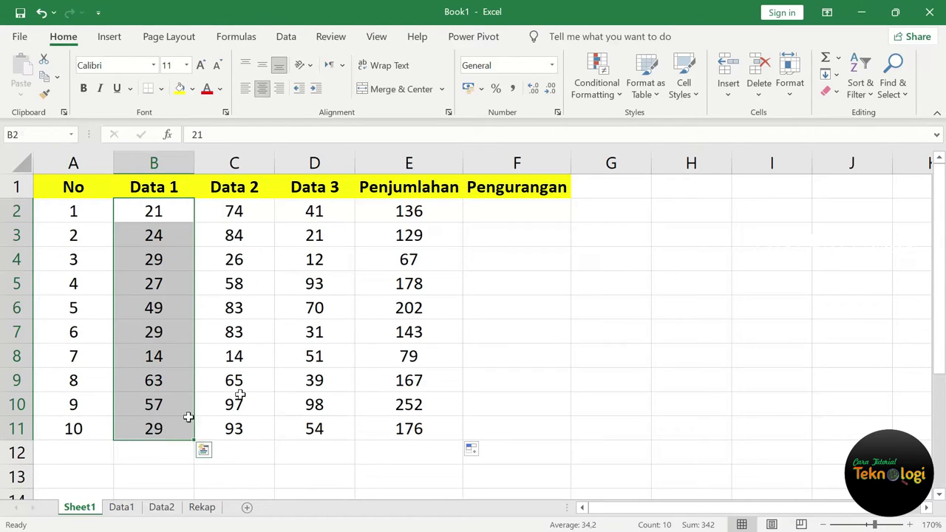
{"action": "left_click", "coordinate": [825, 62]}
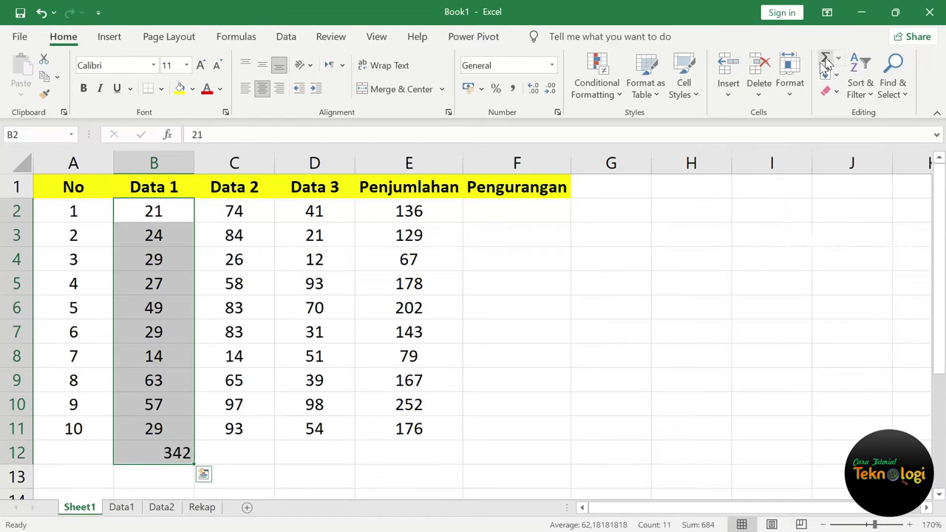
{"action": "left_click", "coordinate": [184, 454]}
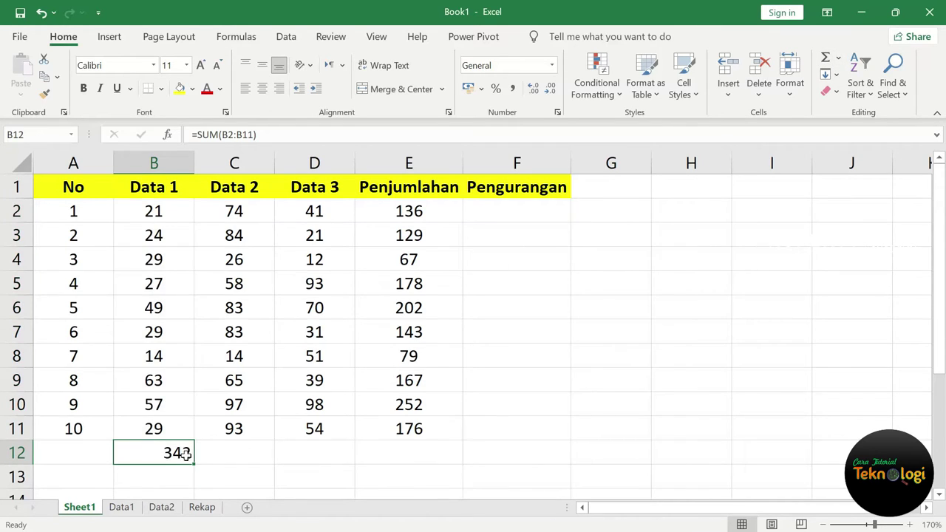
Step: Enter =SUM(B2:B11) in B13
{"action": "scroll", "coordinate": [185, 454], "scroll_direction": "down", "scroll_amount": 1}
{"action": "left_click", "coordinate": [174, 409]}
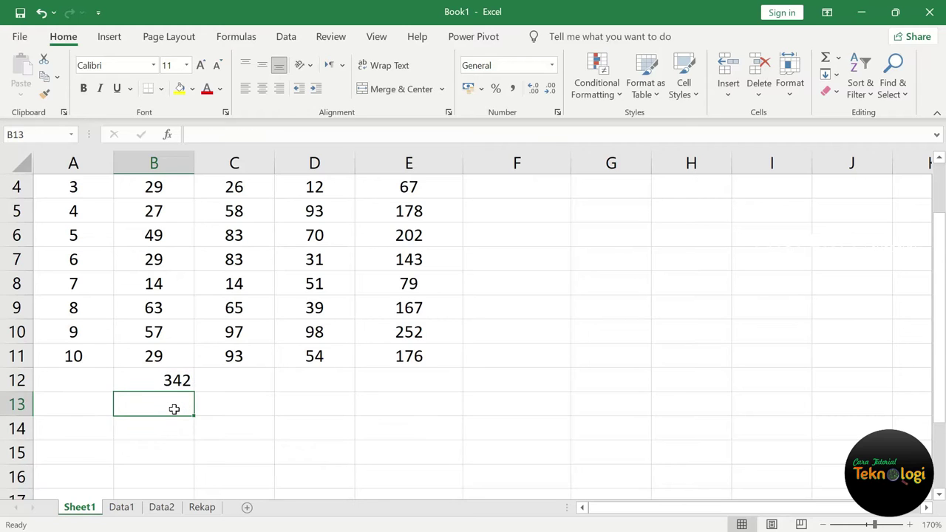
{"action": "type", "text": "=s"}
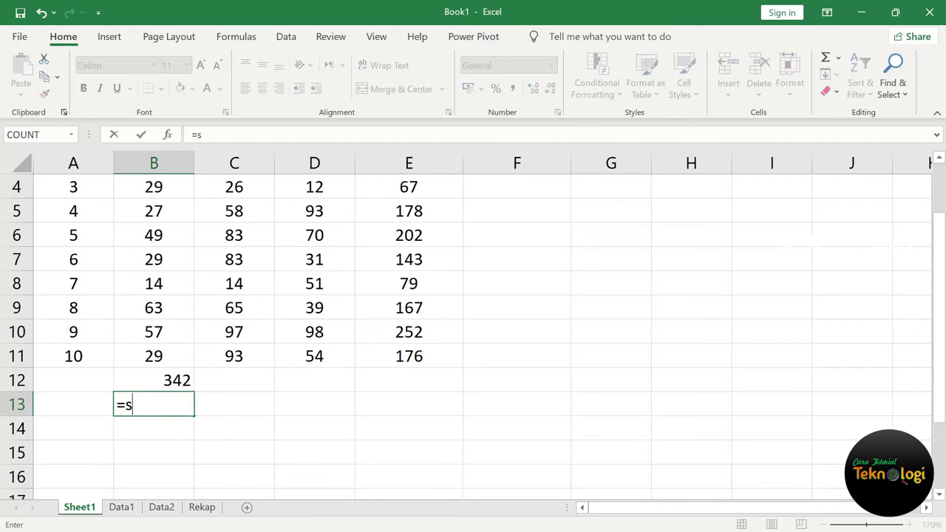
{"action": "type", "text": "um("}
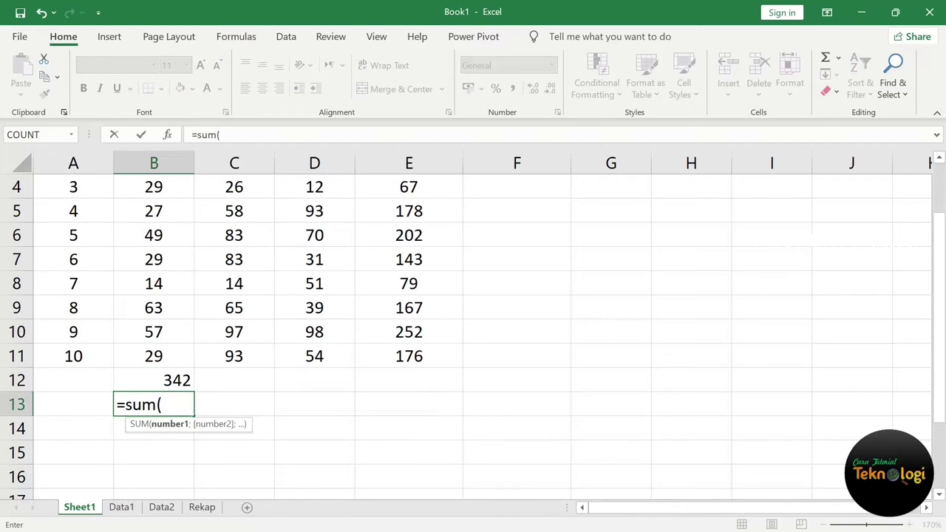
{"action": "scroll", "coordinate": [169, 274], "scroll_direction": "up", "scroll_amount": 1}
{"action": "left_click_drag", "start_coordinate": [158, 212], "coordinate": [153, 430]}
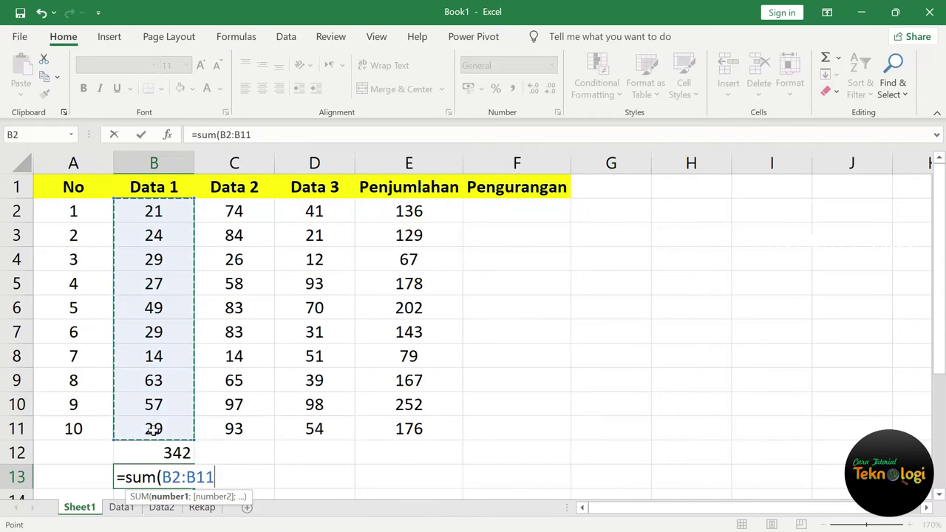
{"action": "type", "text": ")"}
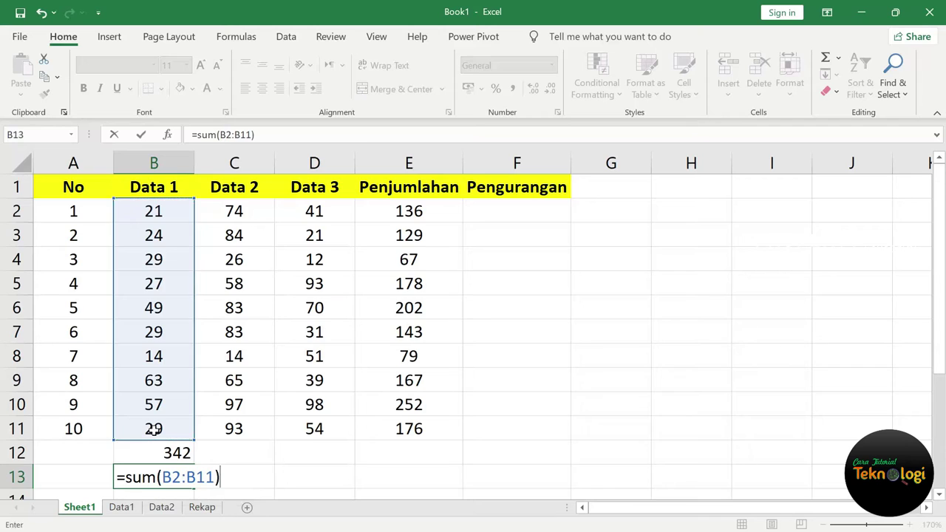
{"action": "key", "text": "Return"}
Step: Compare B13 with B12, then copy the SUM across to D13, giving 677 and 510
{"action": "left_click", "coordinate": [182, 452]}
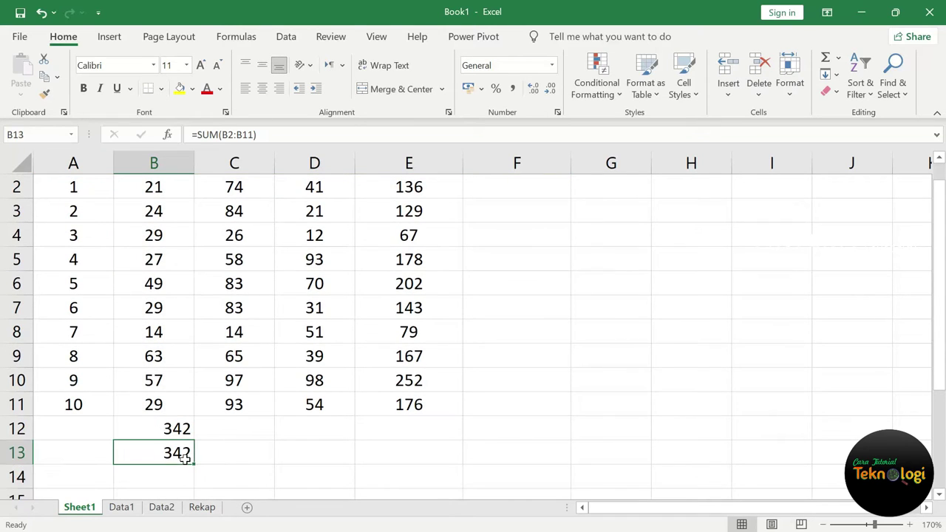
{"action": "left_click", "coordinate": [183, 433]}
{"action": "left_click", "coordinate": [190, 454]}
{"action": "left_click_drag", "start_coordinate": [197, 463], "coordinate": [337, 467]}
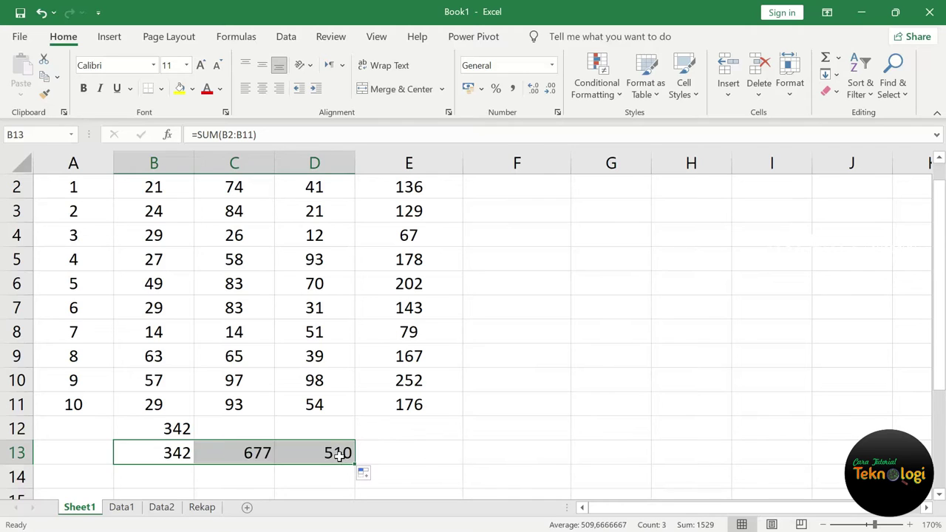
{"action": "left_click", "coordinate": [717, 412]}
Step: Enter =C2-D2 in F2 to subtract Data 3 from Data 2, giving 33
{"action": "scroll", "coordinate": [718, 412], "scroll_direction": "up", "scroll_amount": 1}
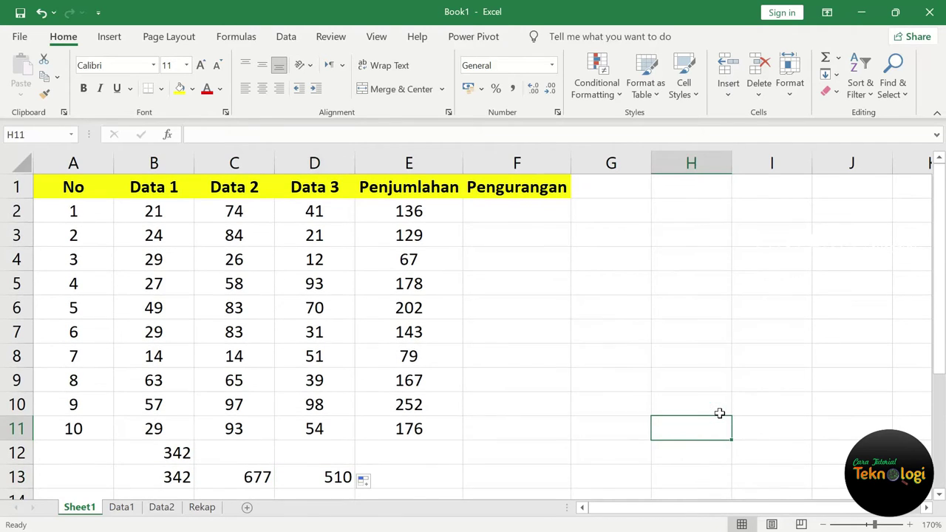
{"action": "left_click", "coordinate": [451, 476]}
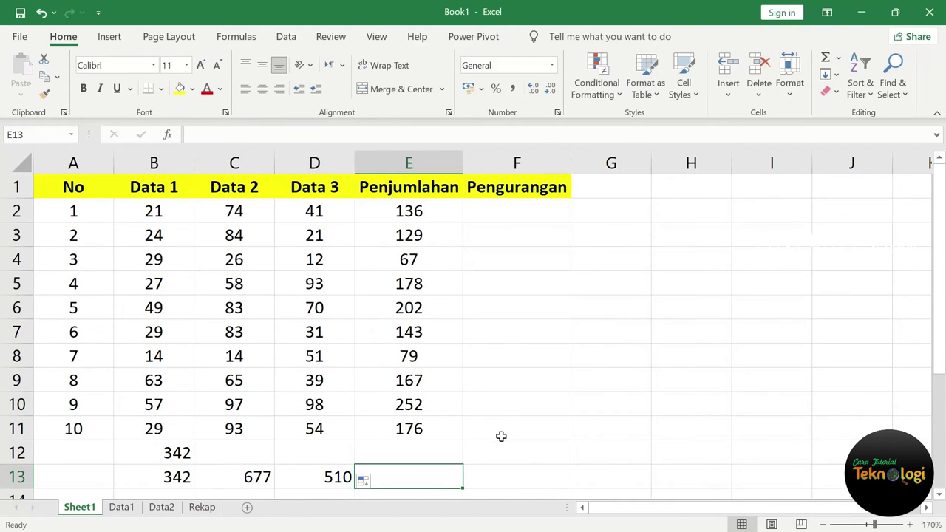
{"action": "left_click", "coordinate": [547, 212]}
{"action": "type", "text": "="}
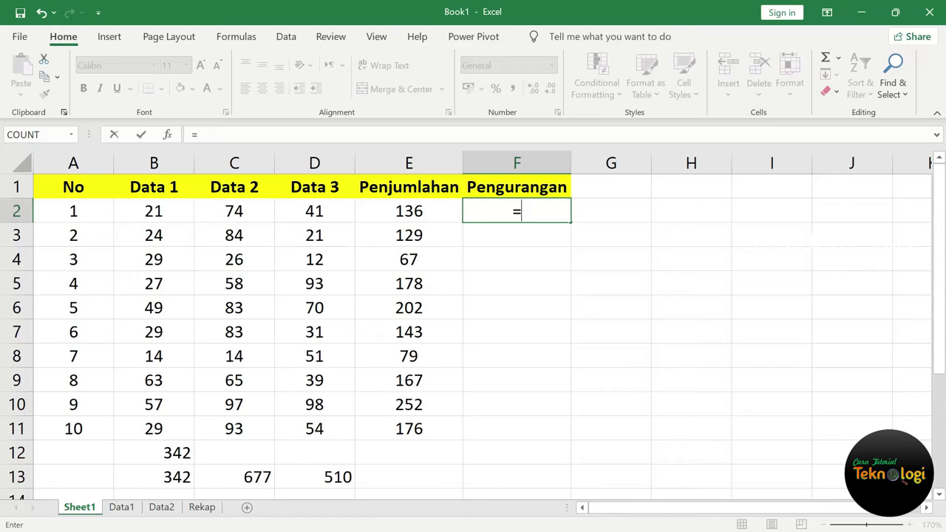
{"action": "left_click", "coordinate": [232, 213]}
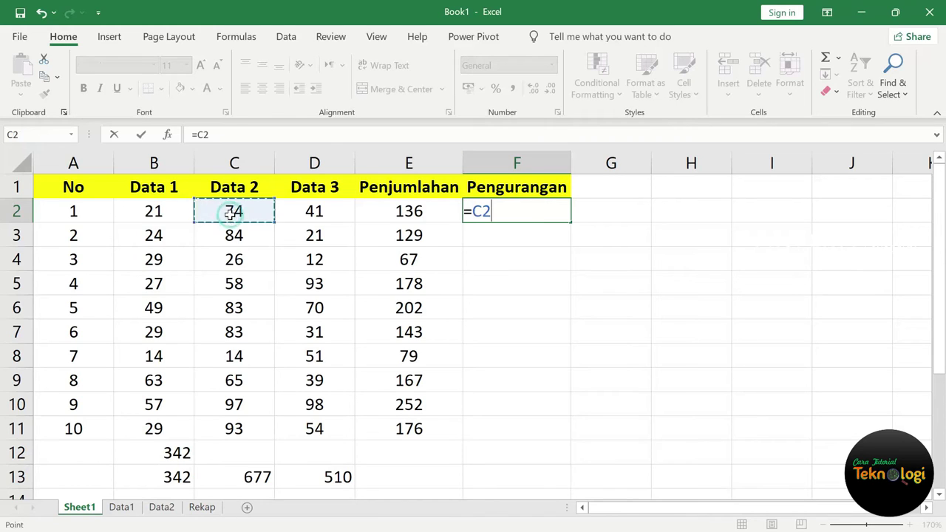
{"action": "type", "text": "-"}
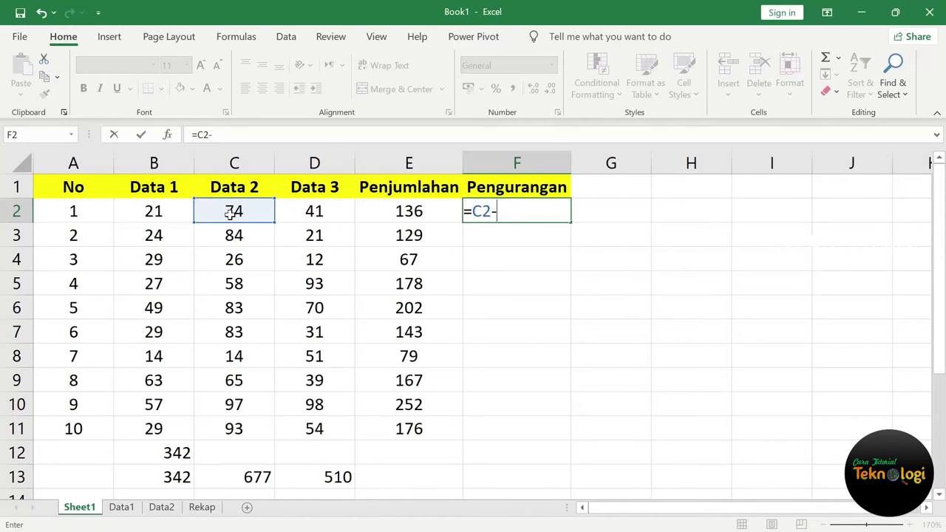
{"action": "left_click", "coordinate": [327, 213]}
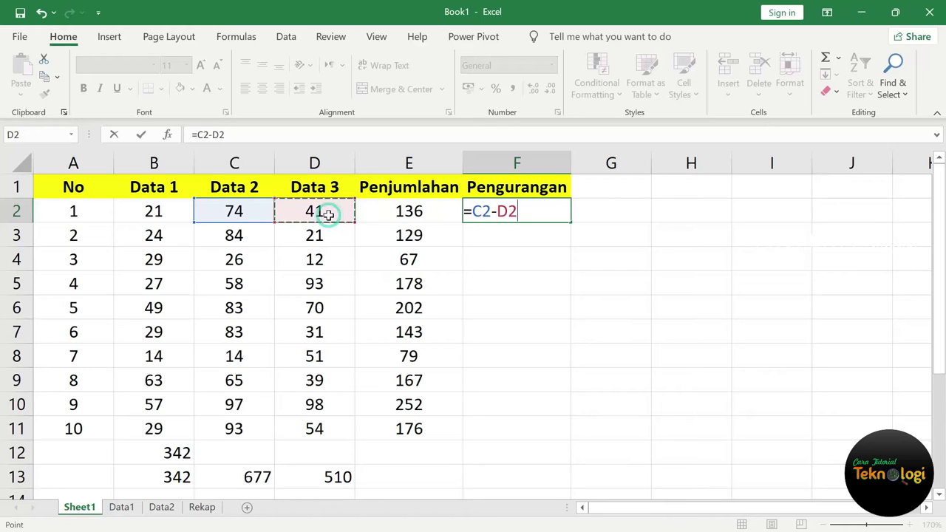
{"action": "key", "text": "Return"}
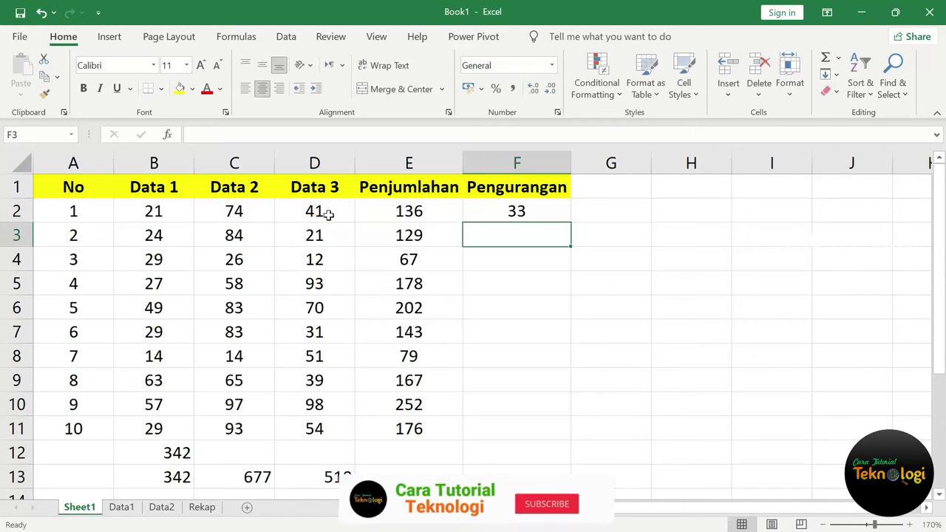
Step: Fill the F2 subtraction formula down through F11, ending at 39
{"action": "left_click", "coordinate": [559, 214]}
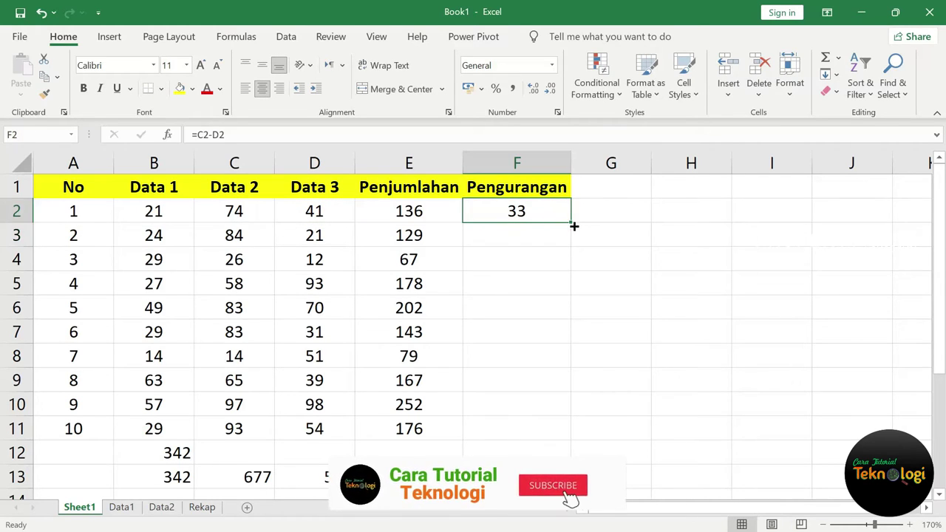
{"action": "left_click_drag", "start_coordinate": [572, 226], "coordinate": [563, 451]}
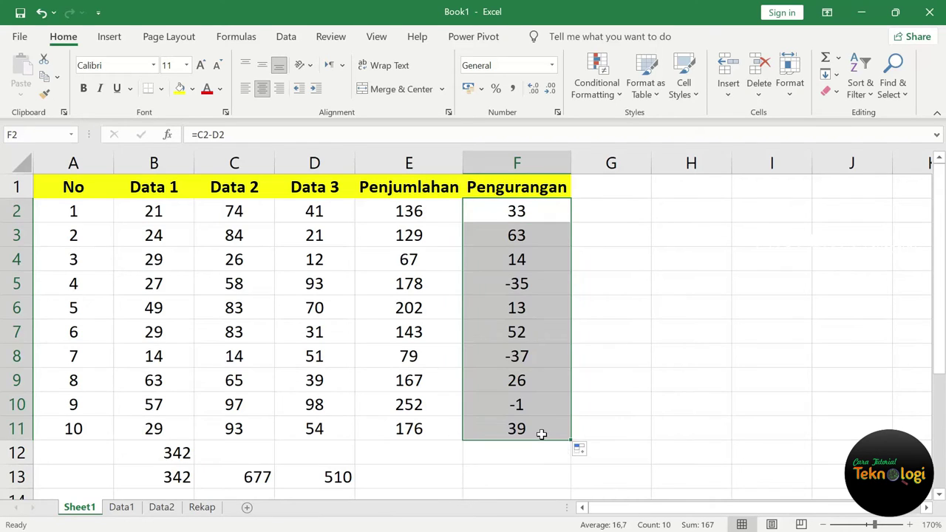
{"action": "left_click", "coordinate": [541, 429]}
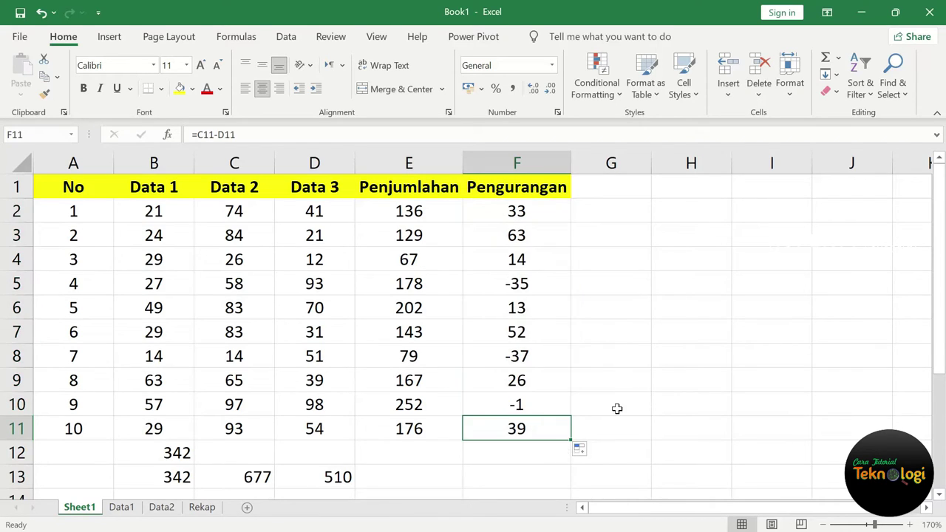
{"action": "left_click", "coordinate": [665, 384]}
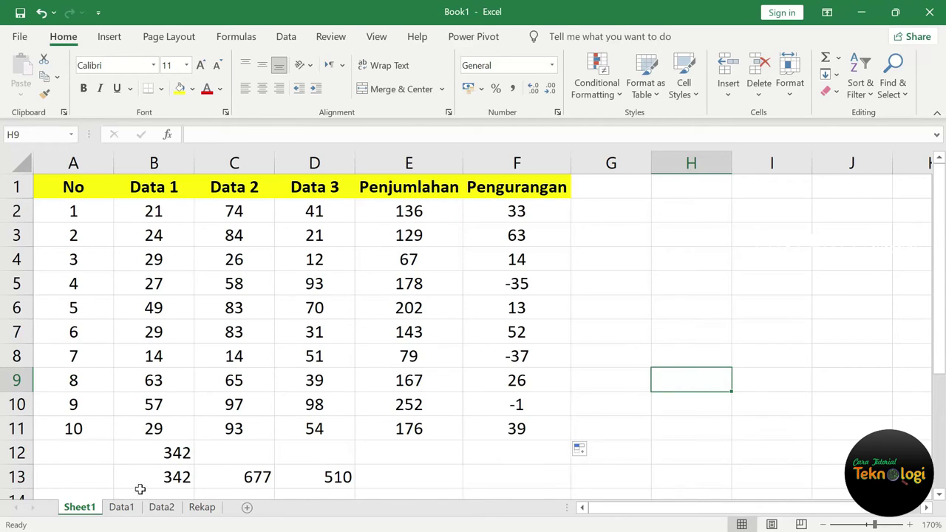
Step: Review the Data1 and Data2 sheets, then select cell B2 on the Rekap sheet
{"action": "left_click", "coordinate": [123, 510]}
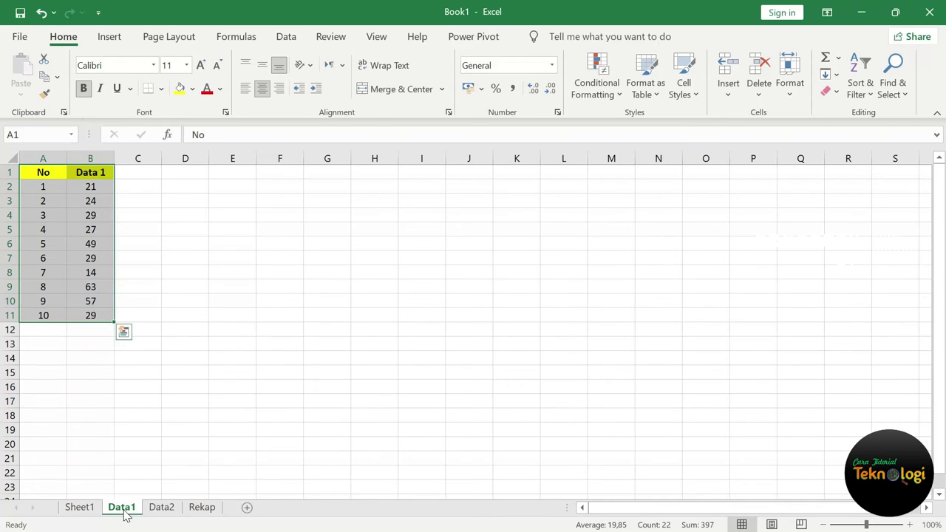
{"action": "left_click", "coordinate": [163, 511]}
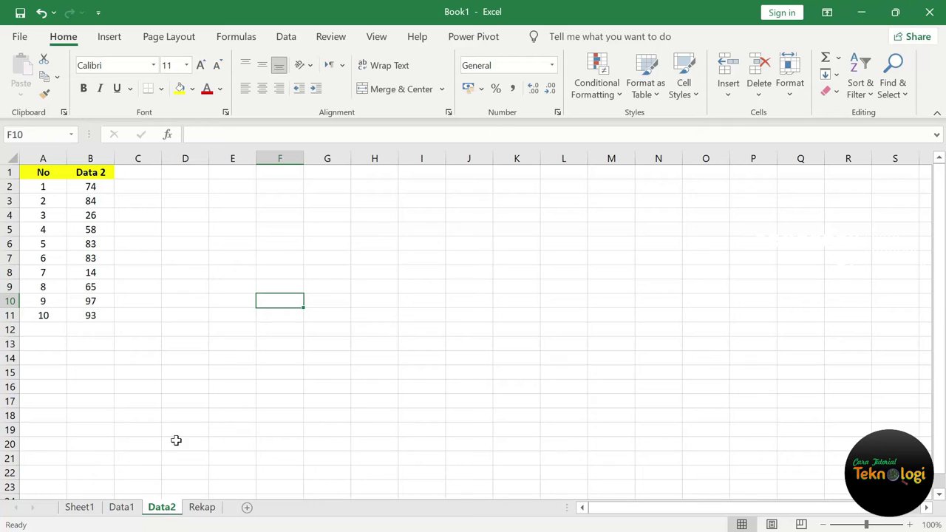
{"action": "left_click", "coordinate": [203, 511]}
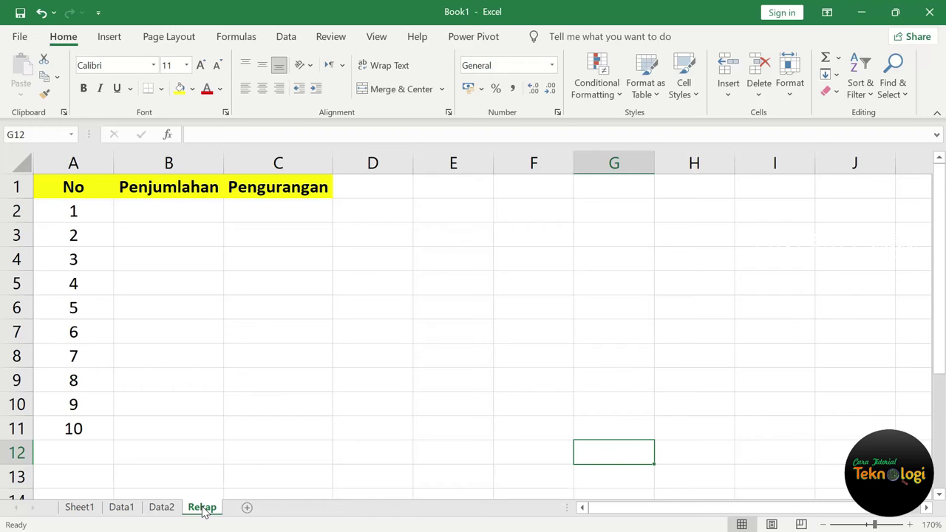
{"action": "left_click", "coordinate": [172, 213]}
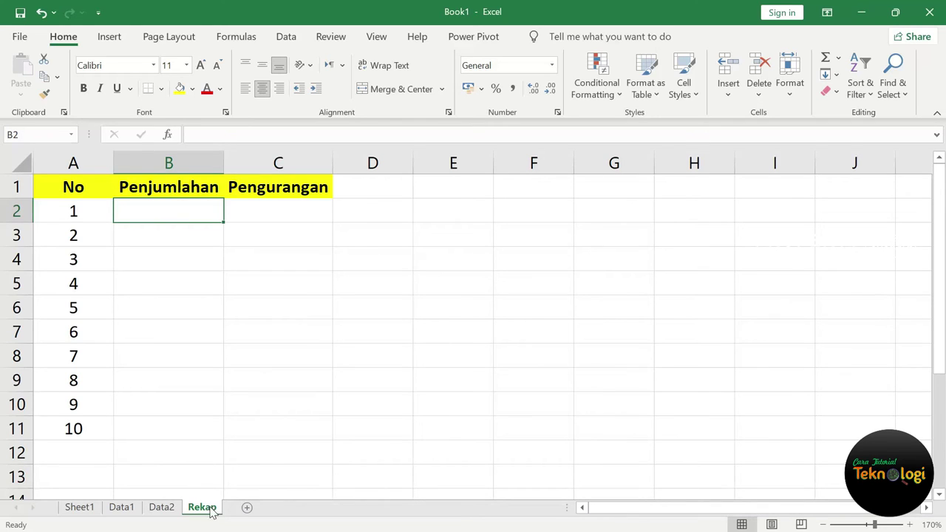
Step: Enter =Data1!B2+Data2!B2 in Rekap B2, showing 95
{"action": "left_click", "coordinate": [185, 212]}
{"action": "type", "text": "=Data1!"}
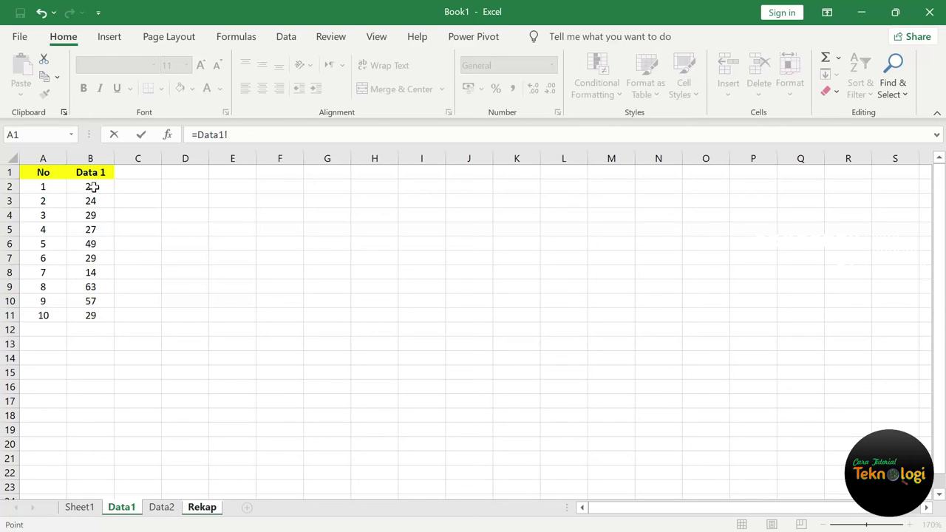
{"action": "left_click", "coordinate": [92, 187]}
{"action": "left_click", "coordinate": [247, 134]}
{"action": "left_click", "coordinate": [161, 509]}
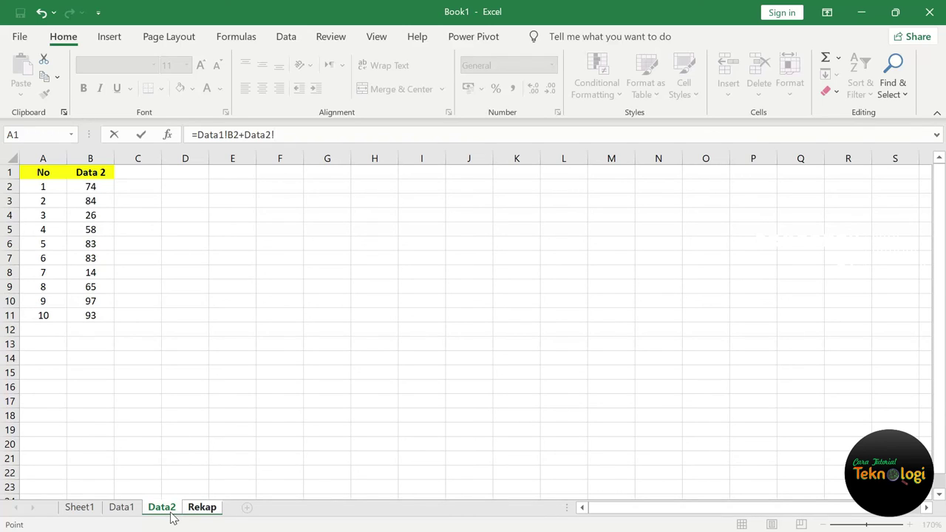
{"action": "left_click", "coordinate": [91, 186]}
{"action": "key", "text": "Return"}
{"action": "left_click", "coordinate": [201, 214]}
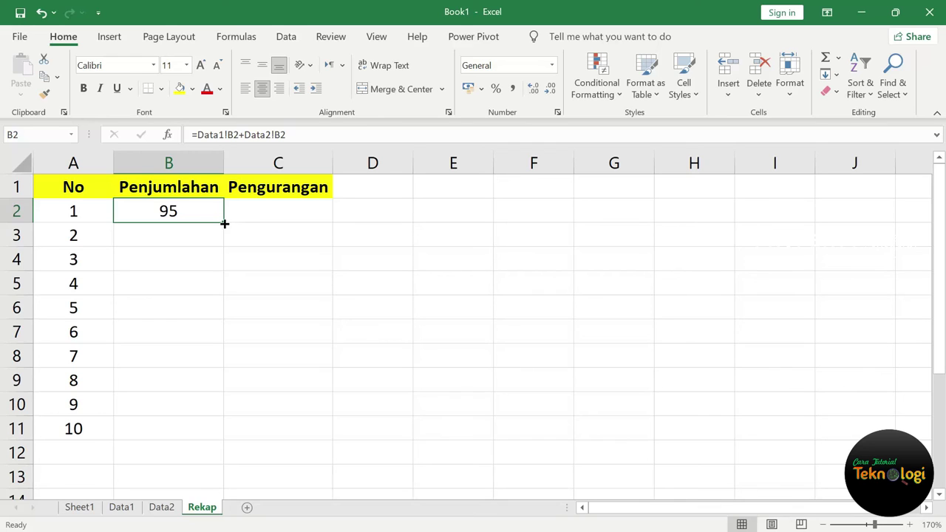
Step: Fill the cross-sheet sum down Rekap B2:B11 (95 to 122) and spot-check rows 3 and 4
{"action": "left_click_drag", "start_coordinate": [223, 222], "coordinate": [213, 443]}
{"action": "left_click", "coordinate": [201, 432]}
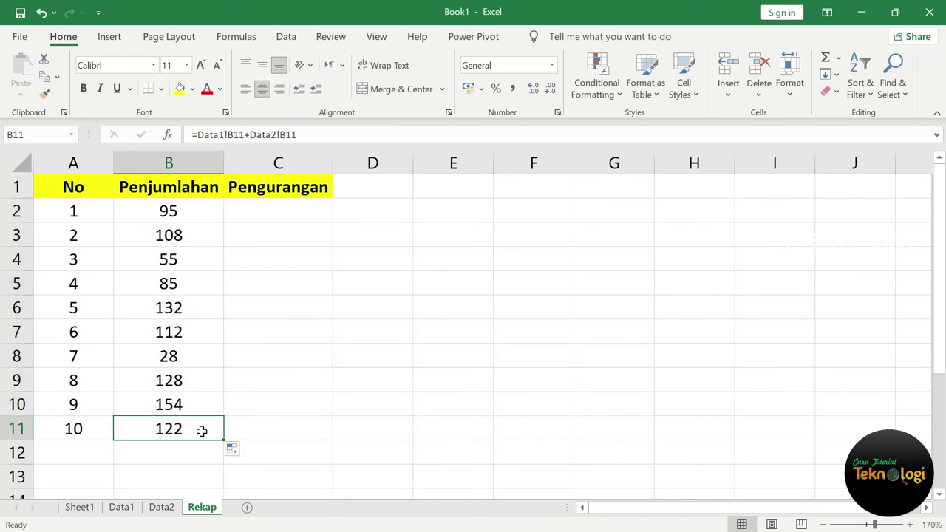
{"action": "left_click", "coordinate": [175, 235]}
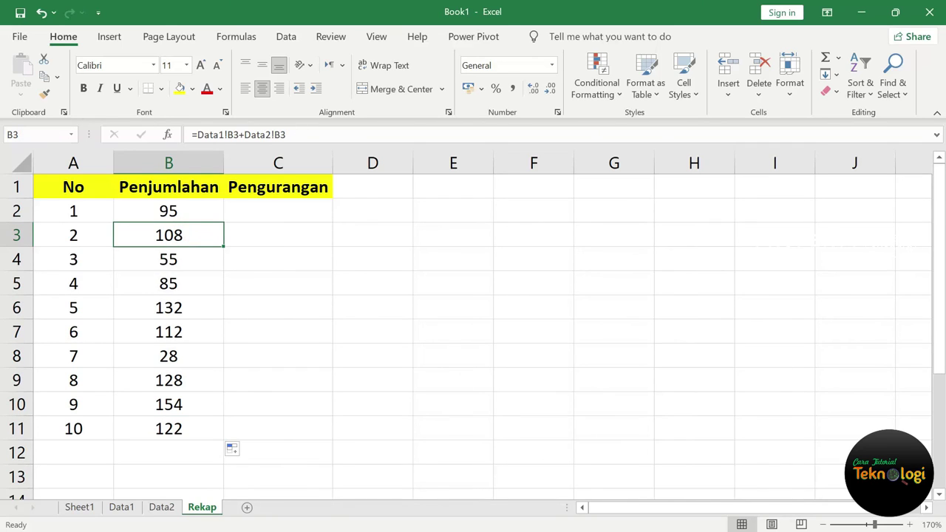
{"action": "left_click", "coordinate": [175, 263]}
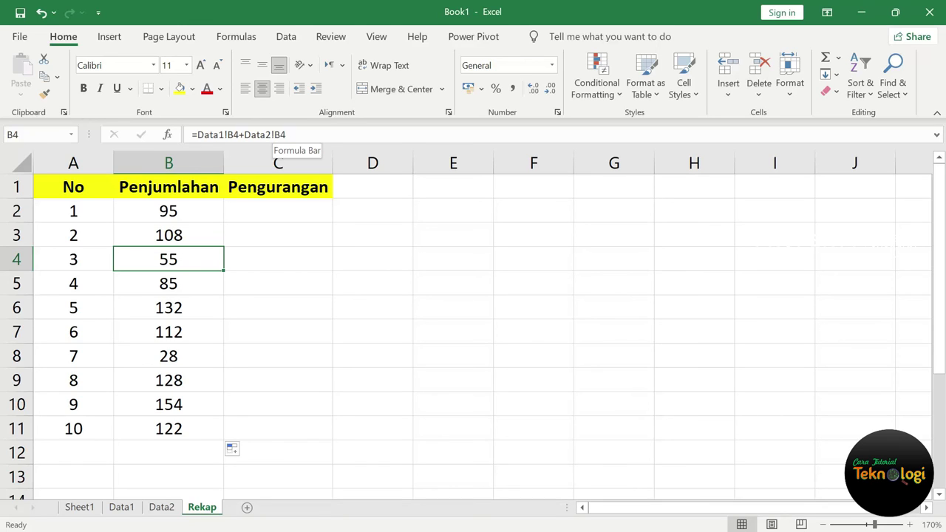
{"action": "left_click", "coordinate": [294, 213]}
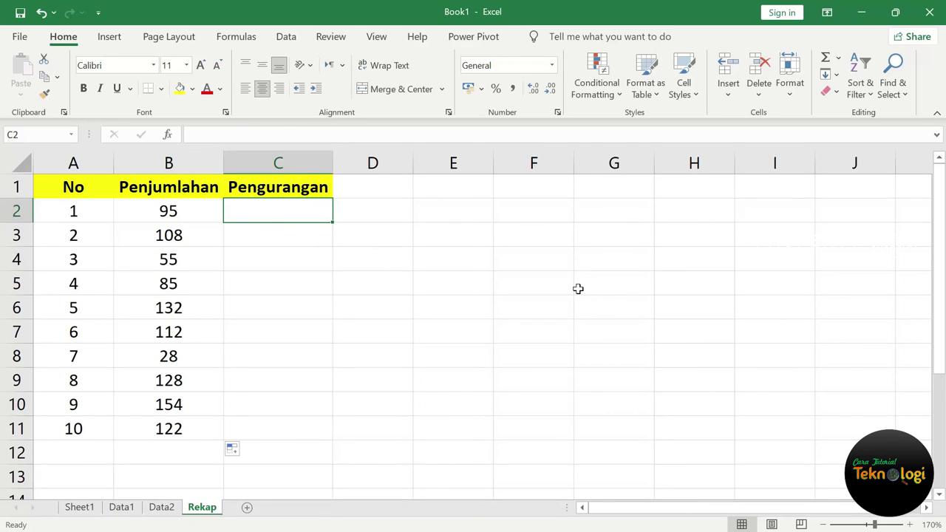
Step: Enter =Data1!B2-Data2!B2 in Rekap C2, showing -53
{"action": "type", "text": "="}
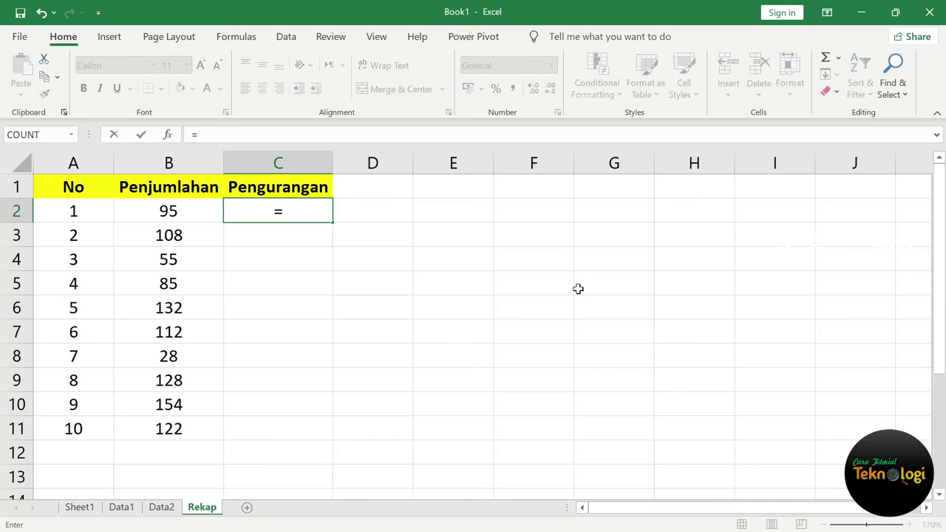
{"action": "left_click", "coordinate": [125, 509]}
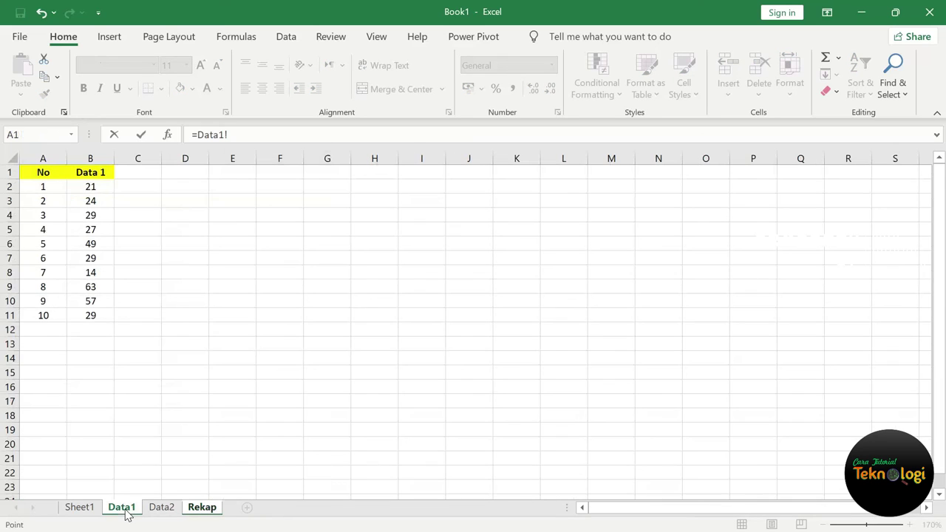
{"action": "left_click", "coordinate": [88, 185]}
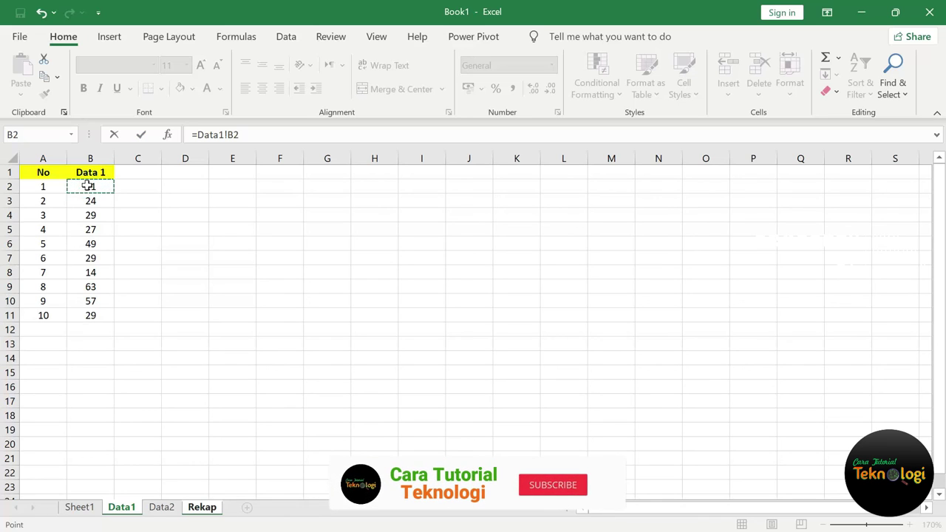
{"action": "type", "text": "-"}
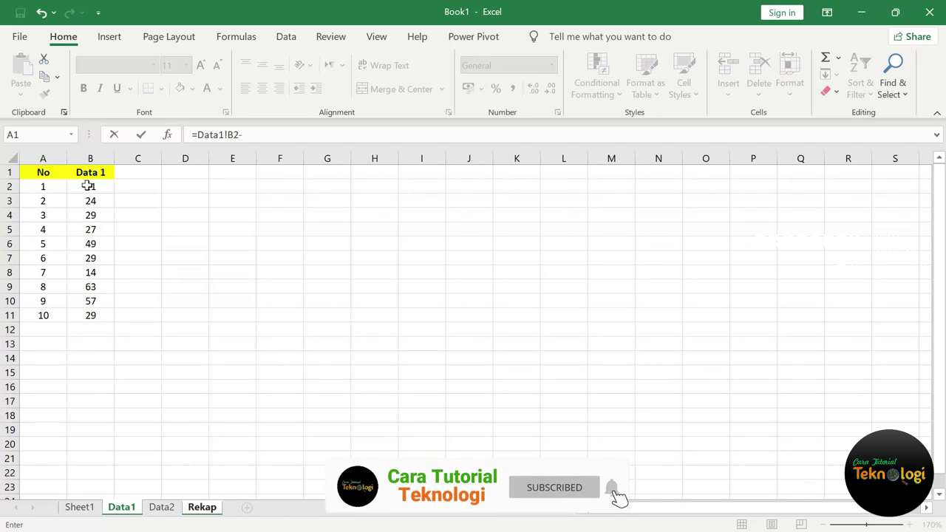
{"action": "left_click", "coordinate": [164, 509]}
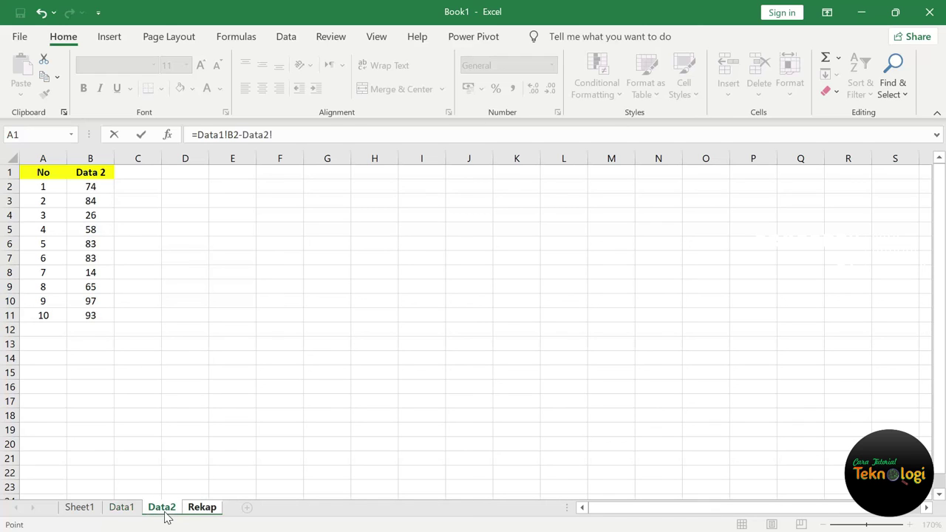
{"action": "left_click", "coordinate": [97, 189]}
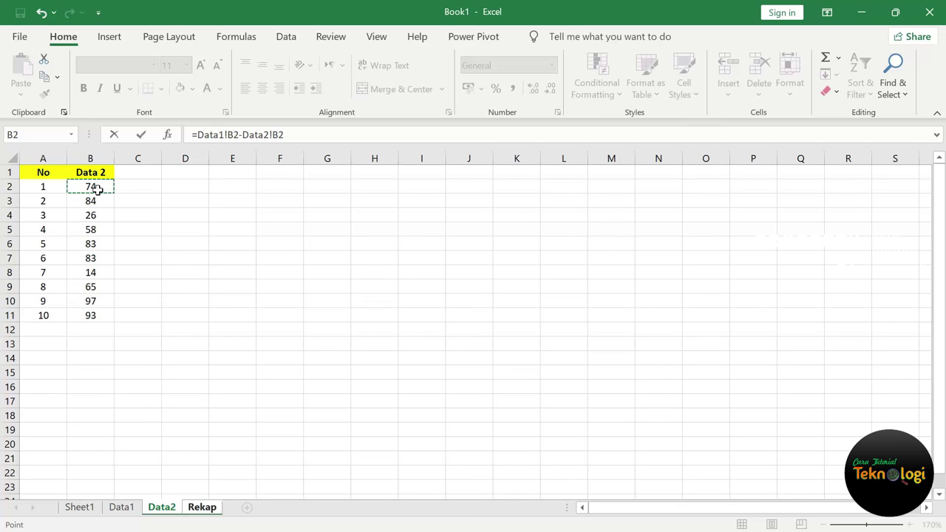
{"action": "key", "text": "Return"}
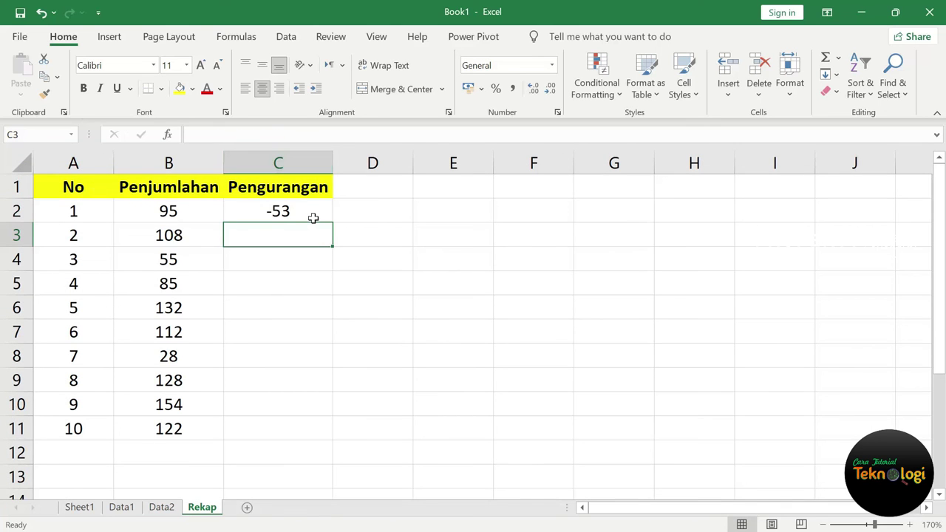
{"action": "left_click", "coordinate": [314, 217]}
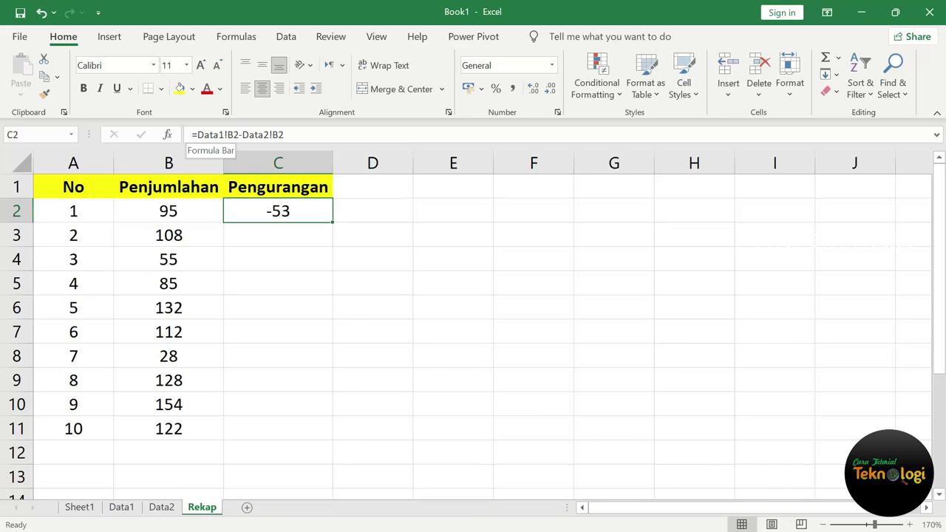
Step: Fill the cross-sheet subtraction down C2:C11 (-53 to -64) and check each row's formula
{"action": "left_click_drag", "start_coordinate": [333, 223], "coordinate": [313, 441]}
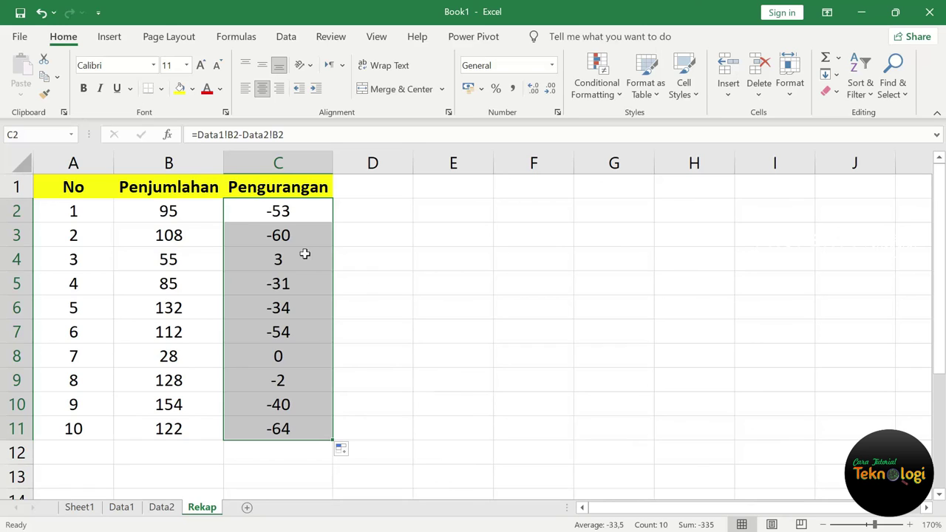
{"action": "left_click", "coordinate": [297, 234]}
{"action": "left_click", "coordinate": [293, 252]}
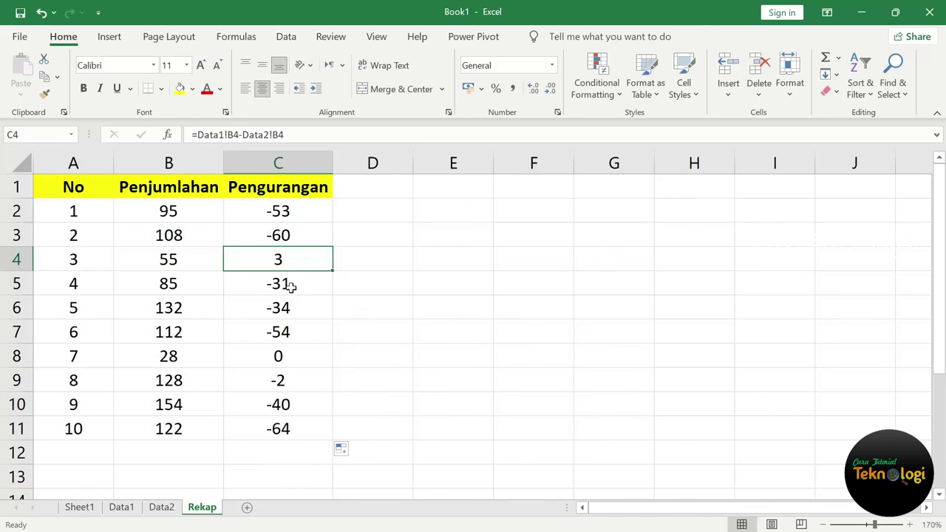
{"action": "left_click", "coordinate": [293, 285]}
{"action": "left_click", "coordinate": [293, 310]}
{"action": "left_click", "coordinate": [307, 334]}
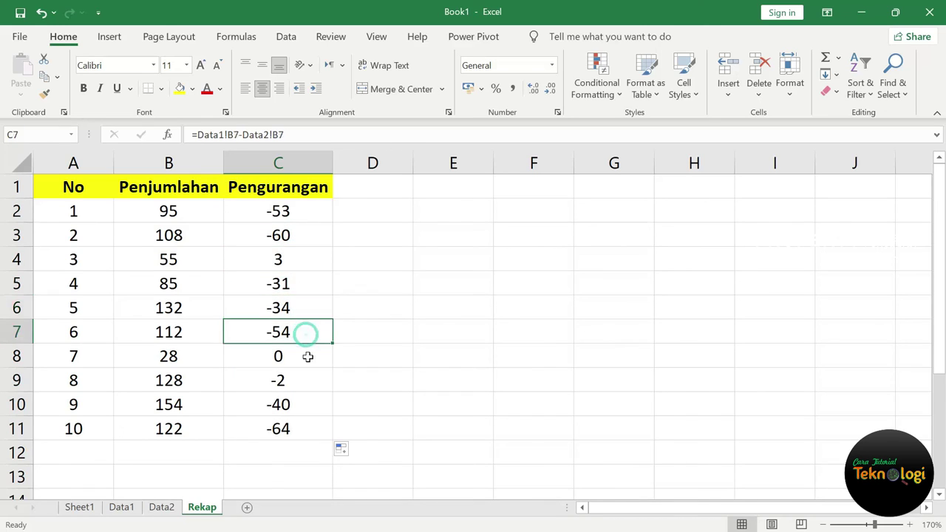
{"action": "left_click", "coordinate": [308, 357]}
{"action": "left_click", "coordinate": [308, 382]}
{"action": "left_click", "coordinate": [307, 412]}
{"action": "left_click", "coordinate": [311, 429]}
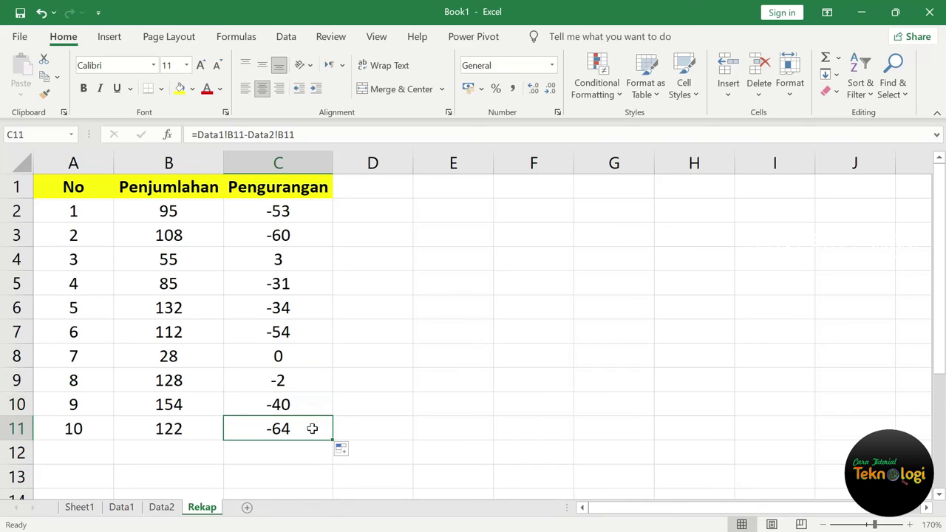